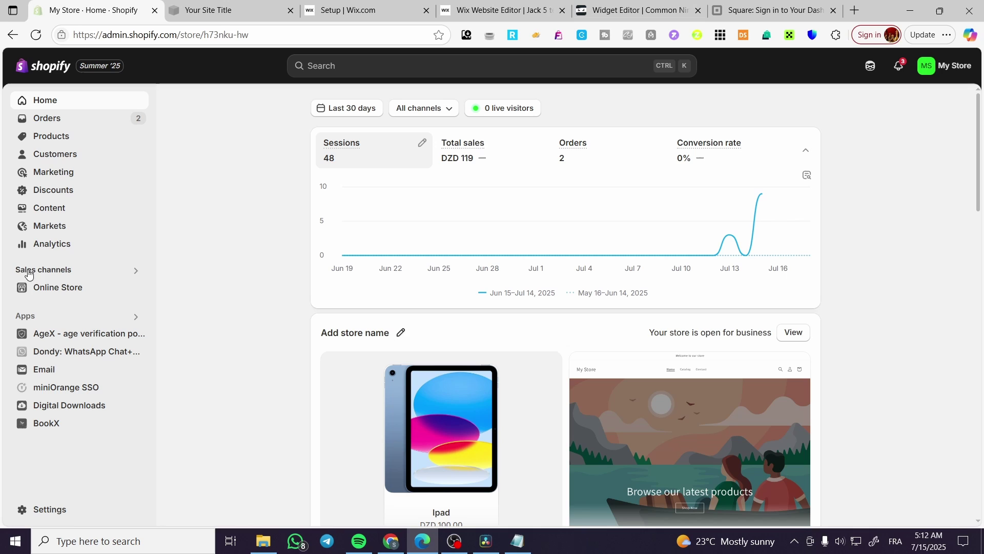
Open the Dawn theme's editor from the Online Store themes page.
click(58, 287)
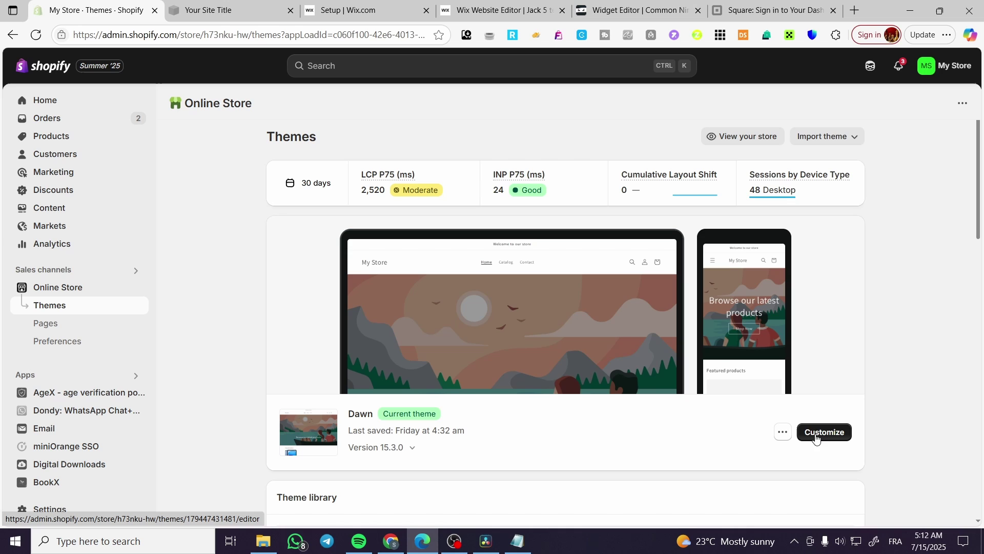
click(837, 439)
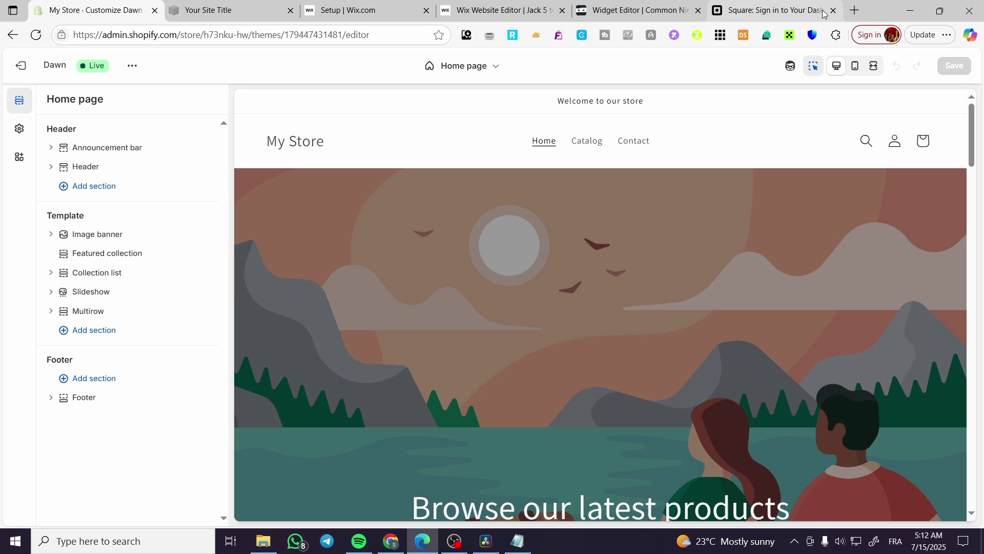
Open a new tab beside the store tab and go to the Elfsight website.
click(855, 10)
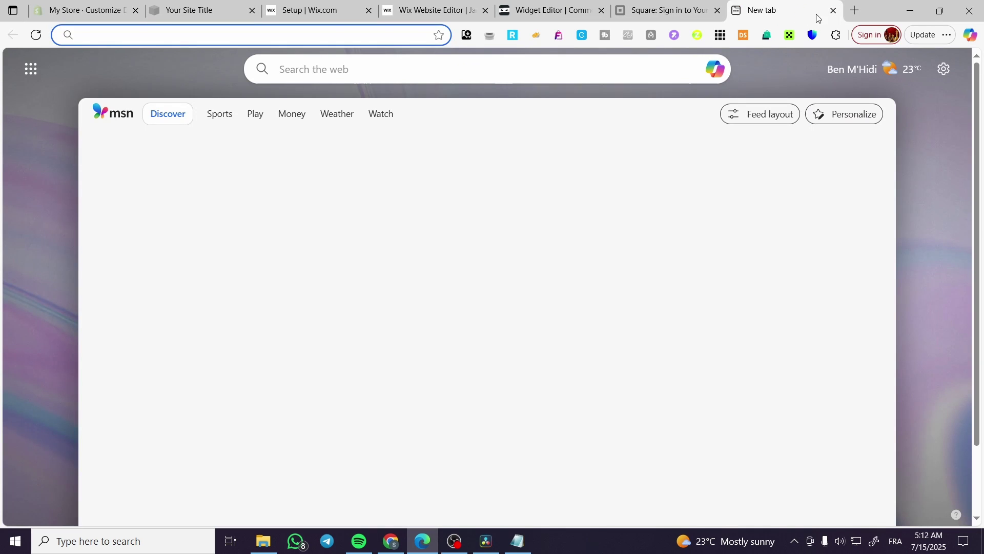
drag(816, 18, 200, 7)
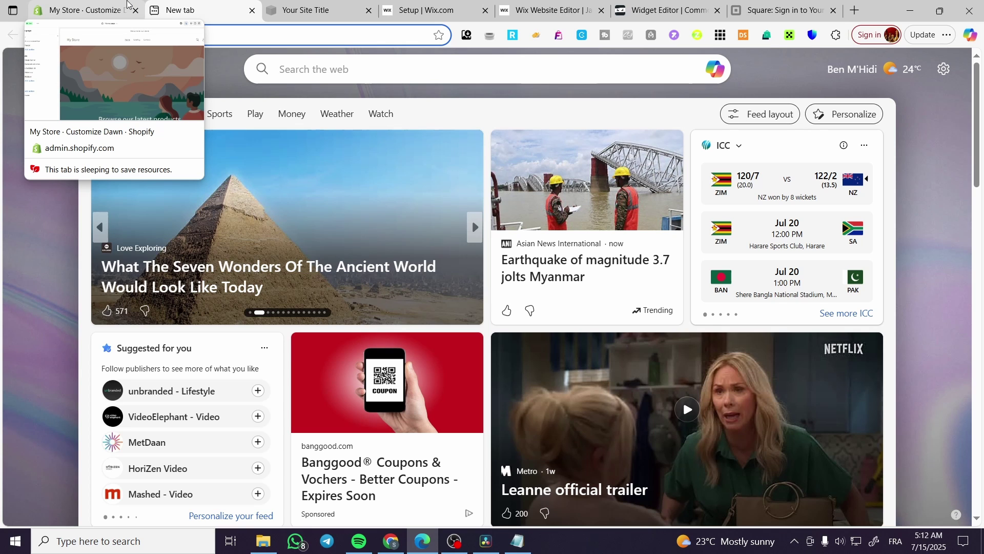
text(el)
key(Return)
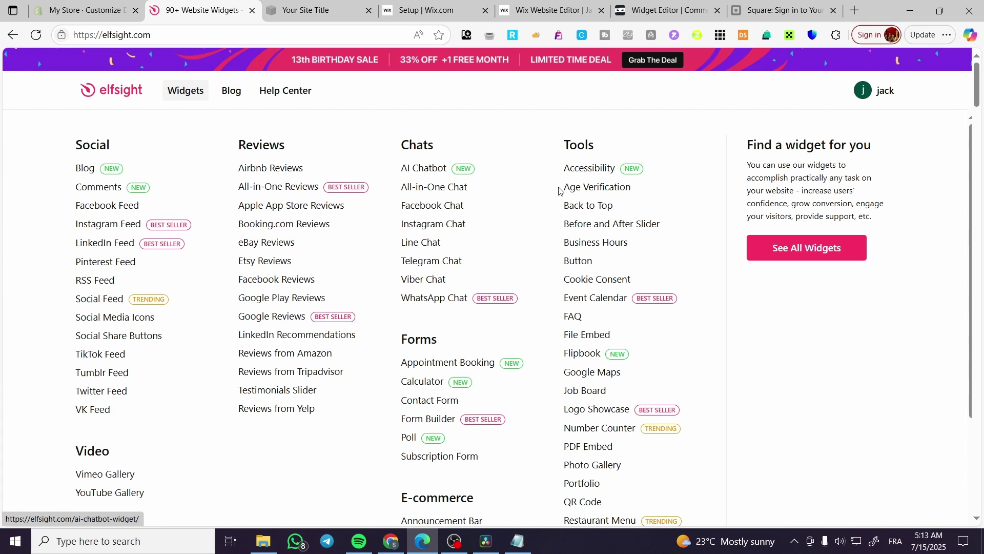
scroll(100, 293, down, 1)
scroll(125, 187, up, 1)
scroll(125, 187, down, 2)
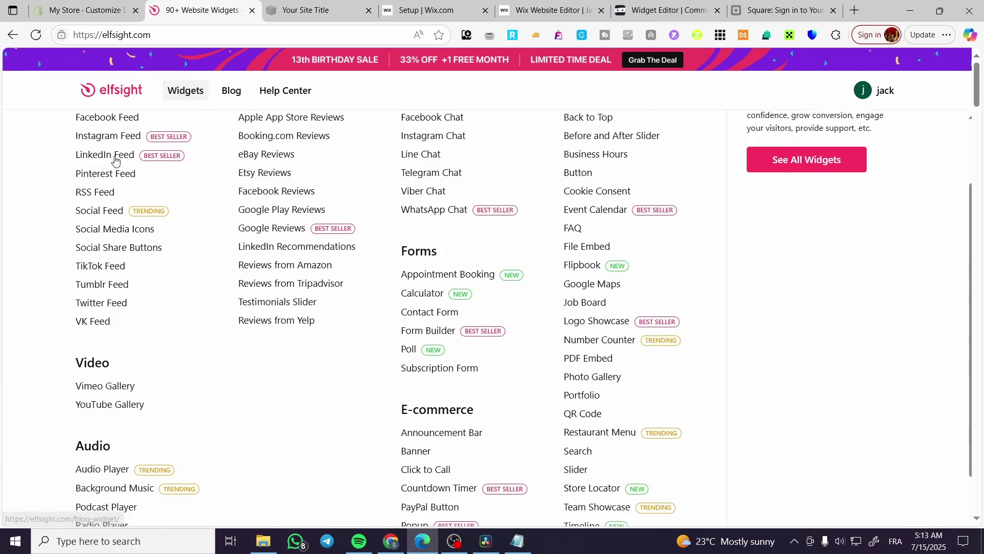
scroll(120, 159, down, 1)
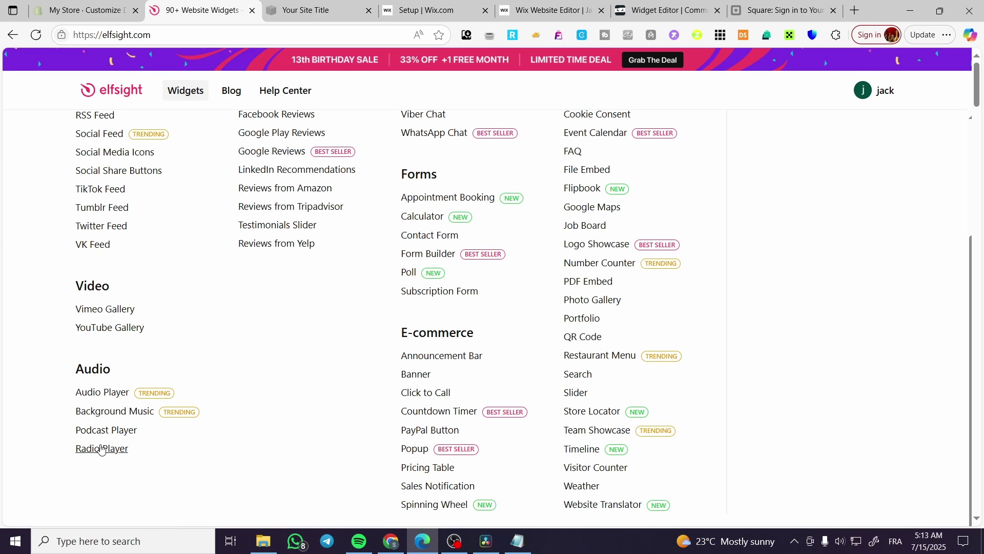
From the Audio Player page, view the existing widget and dismiss the Getting Started checklist.
click(103, 394)
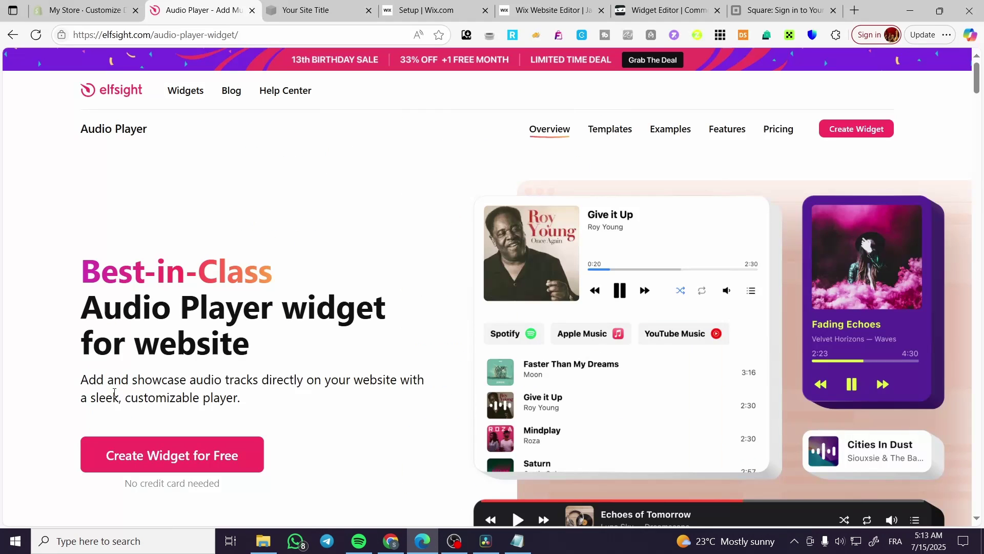
click(188, 453)
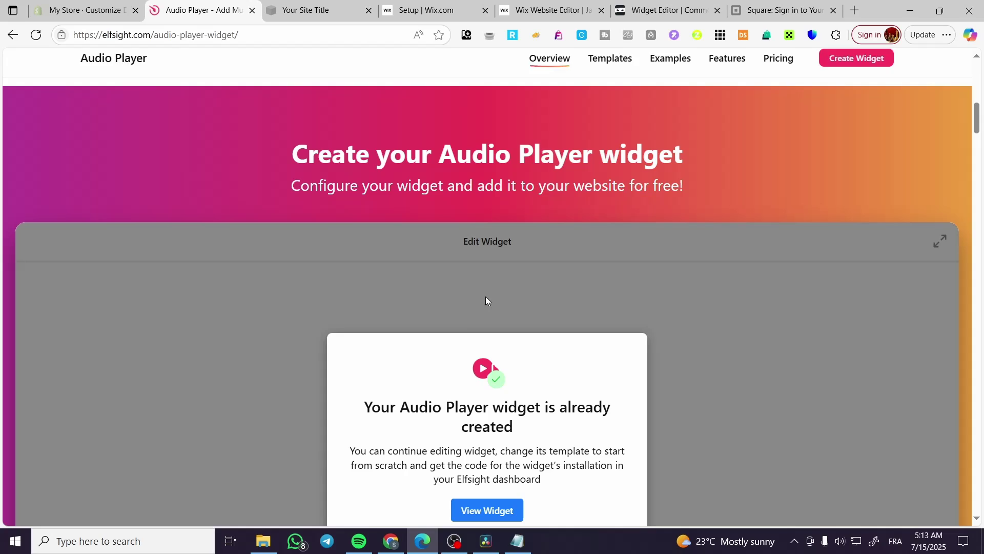
click(500, 510)
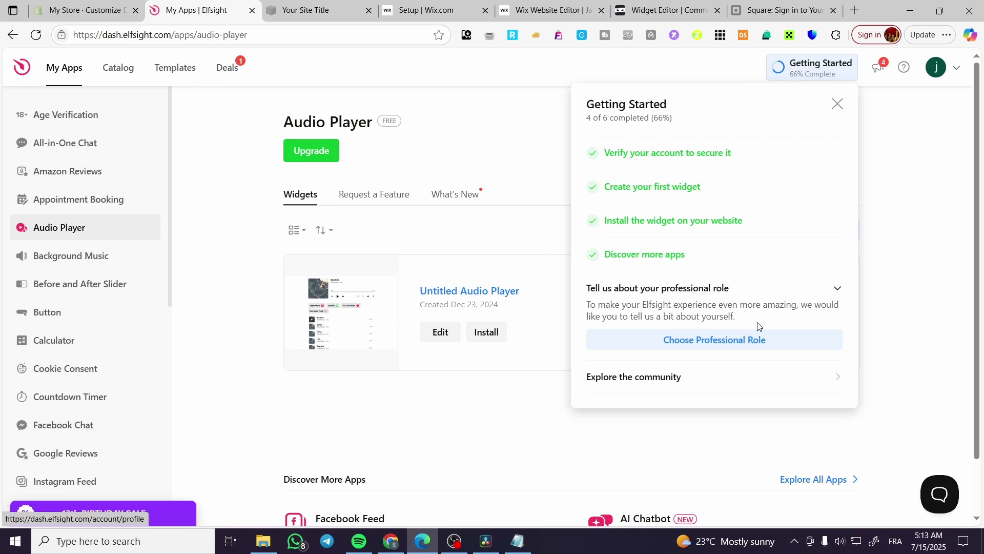
click(846, 103)
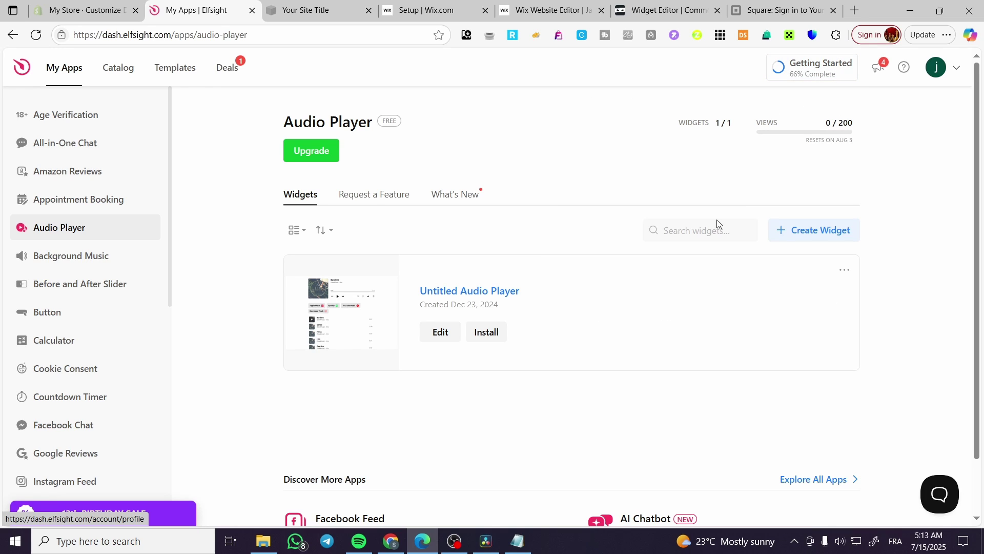
Edit the Untitled Audio Player and view the Add Tracks source options.
click(439, 331)
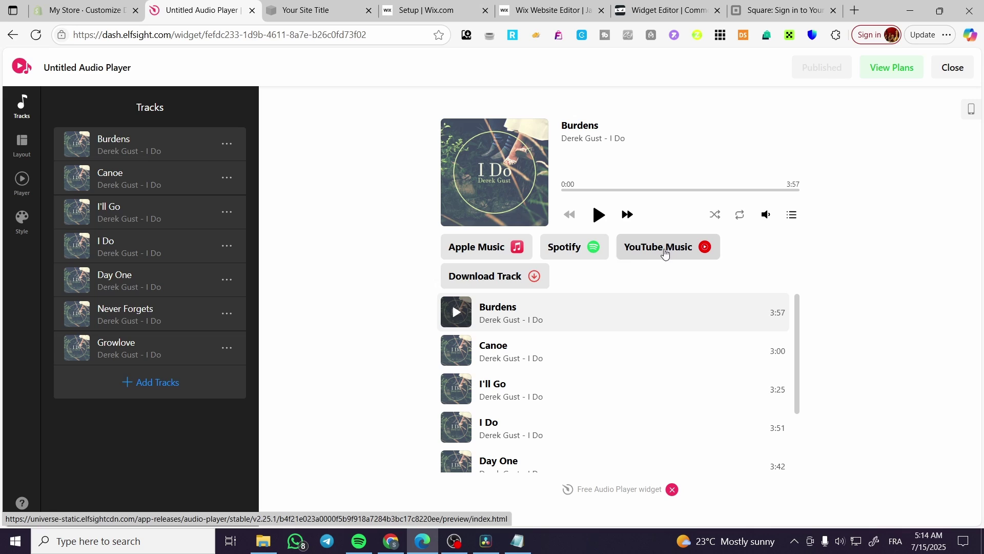
scroll(593, 369, down, 2)
scroll(597, 382, up, 3)
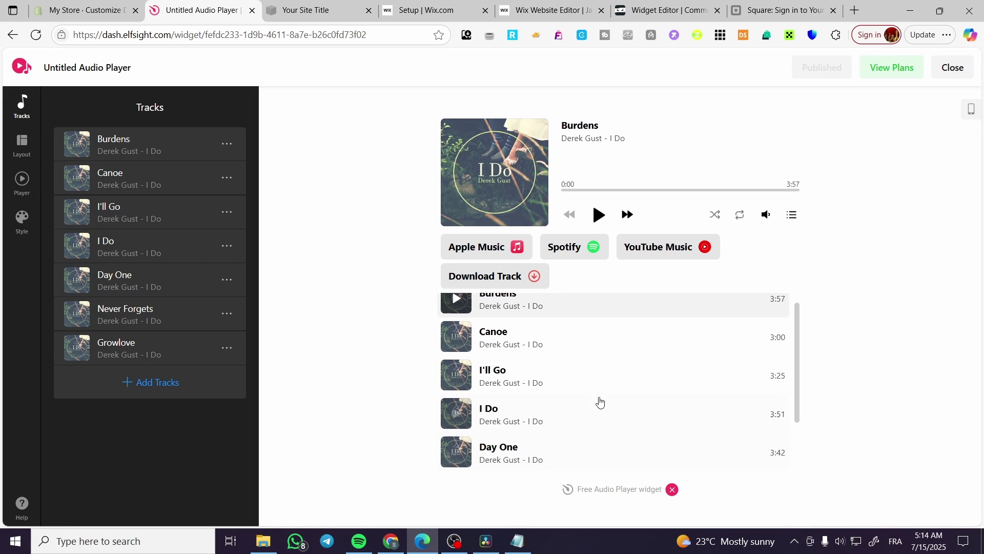
click(154, 383)
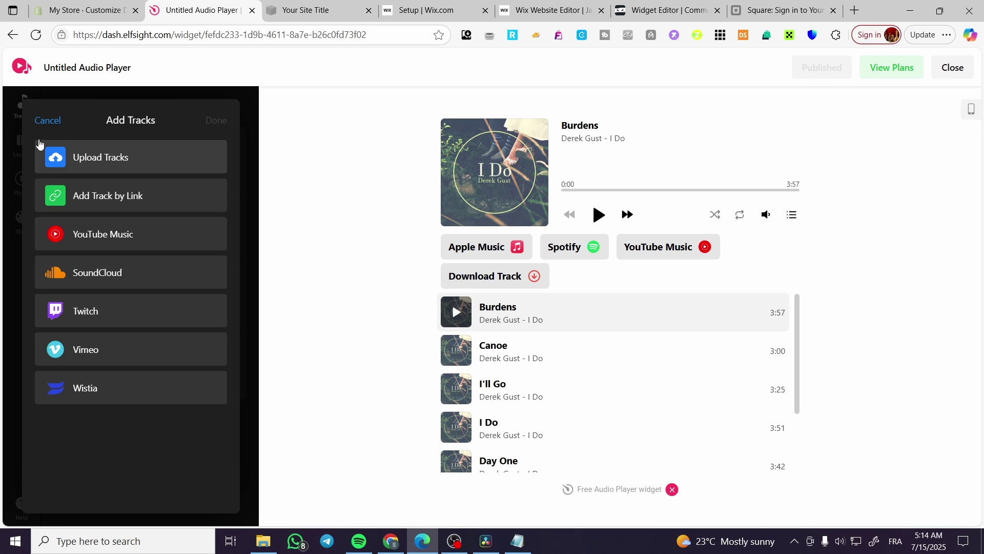
Cancel adding tracks and set the player layout to Embed, reviewing control and style settings.
click(48, 121)
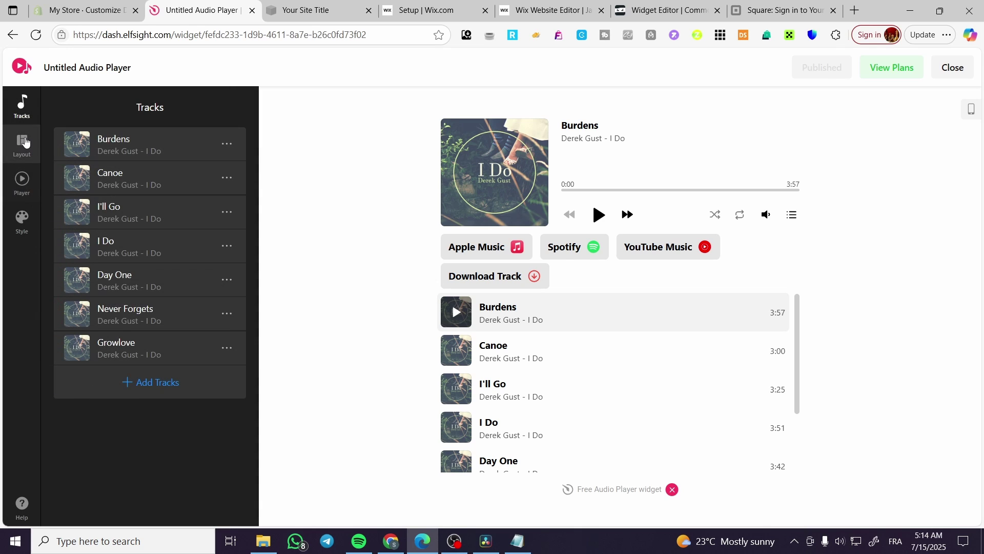
click(24, 142)
click(195, 174)
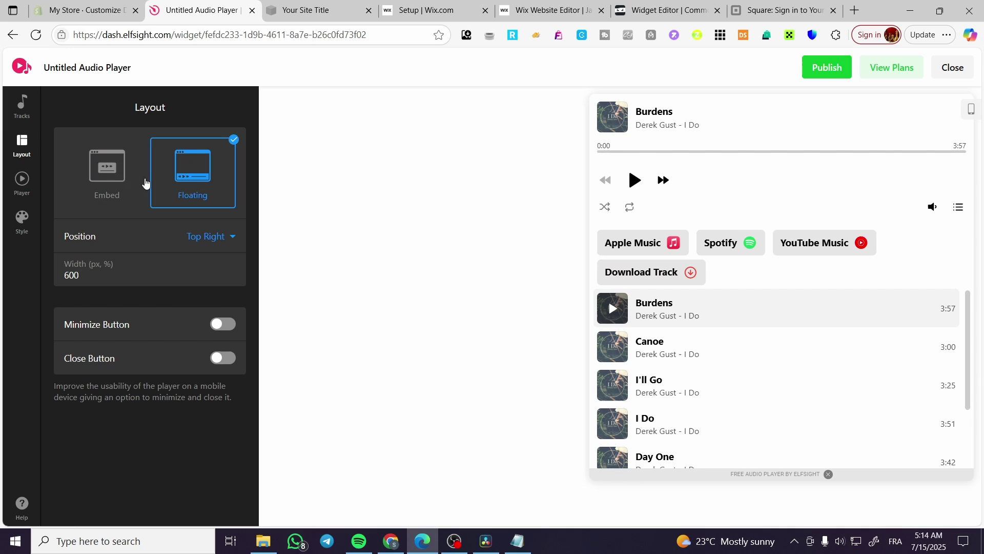
click(113, 185)
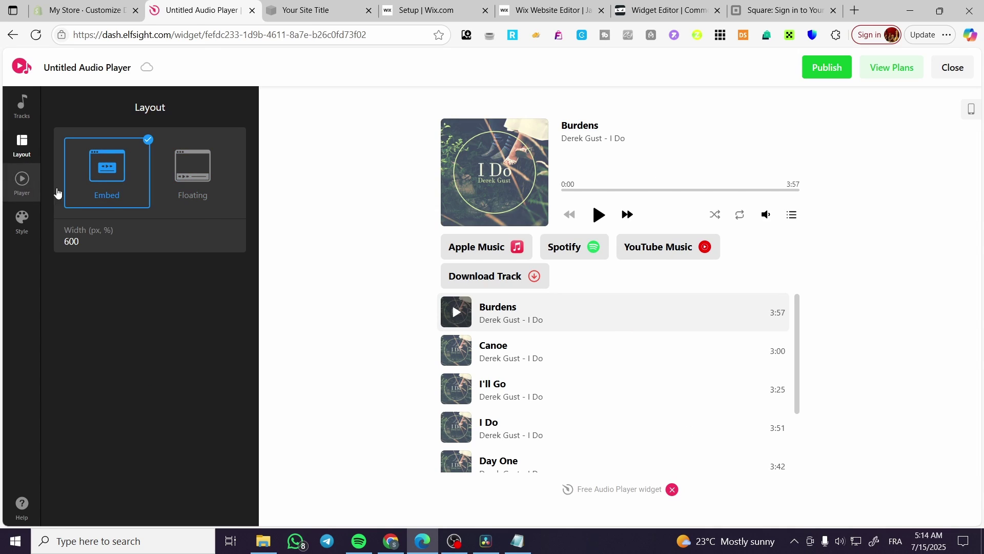
click(16, 198)
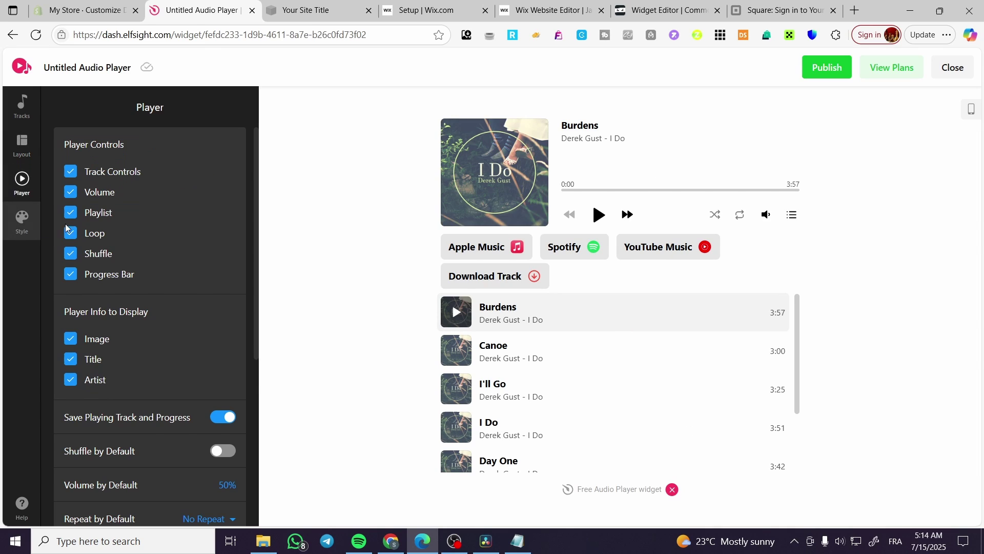
click(22, 221)
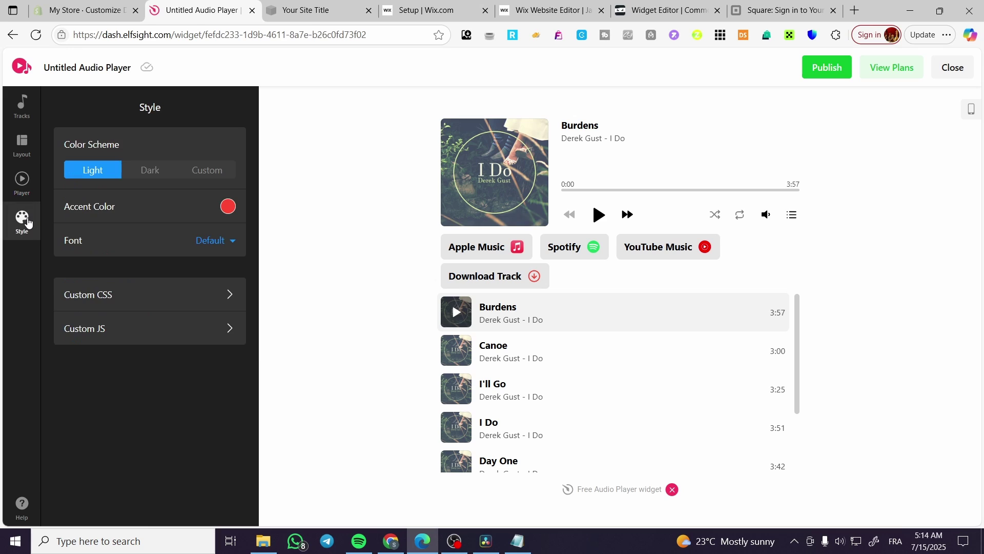
click(22, 107)
Publish the widget, copy its embed code, and return to the Shopify editor.
click(838, 71)
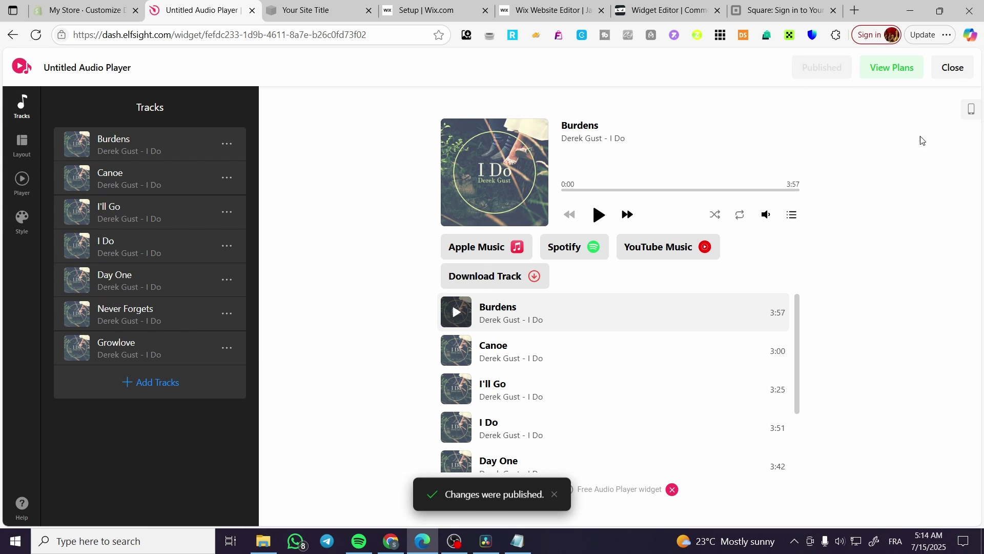
click(953, 67)
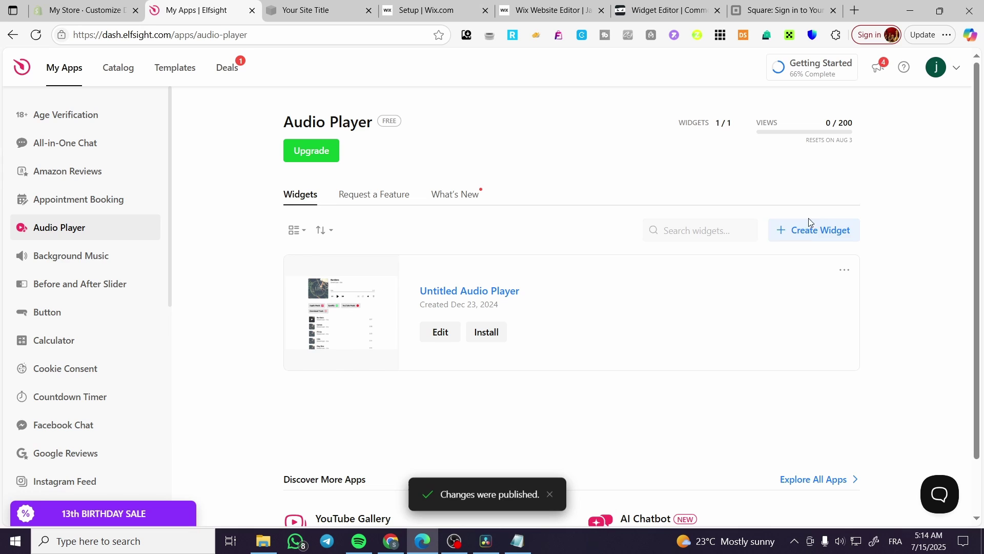
click(475, 332)
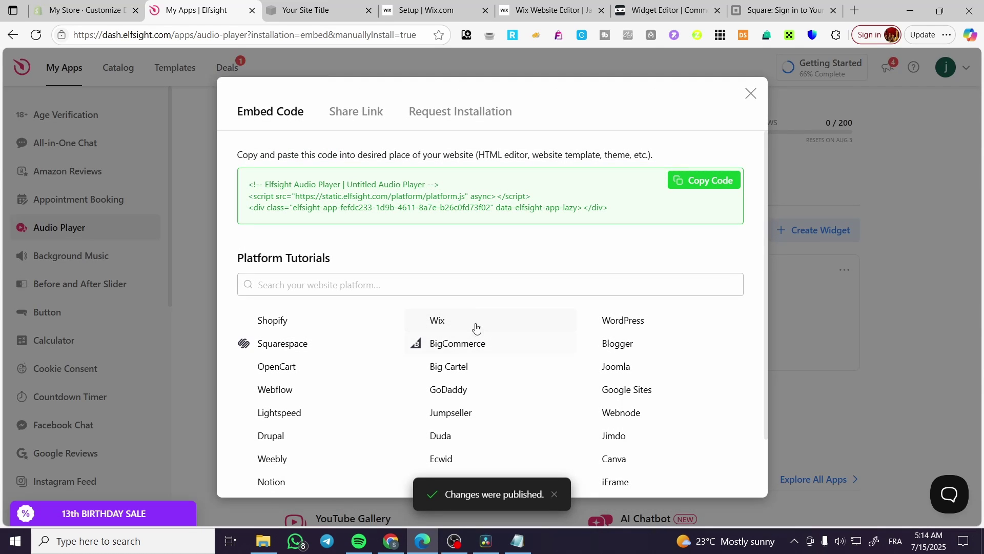
click(716, 181)
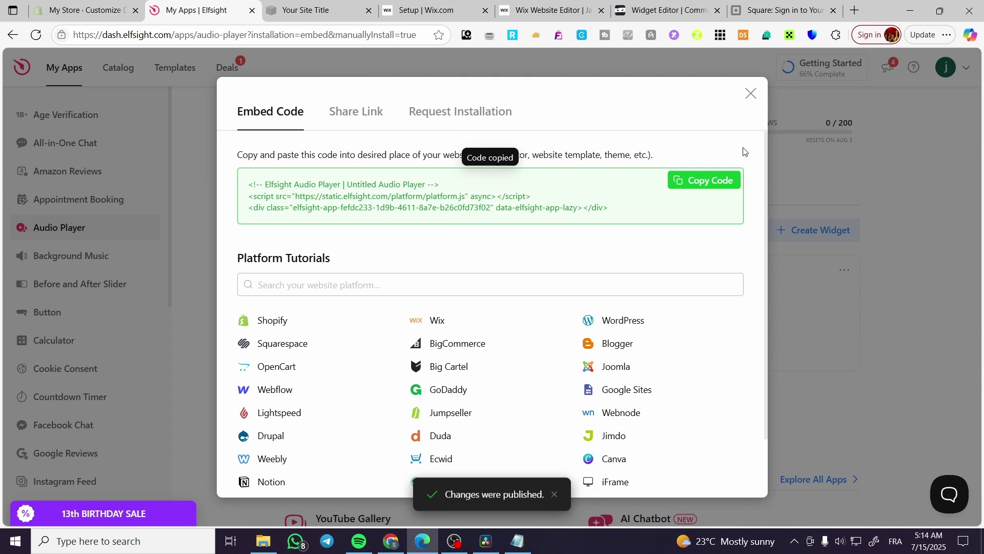
click(751, 93)
click(121, 8)
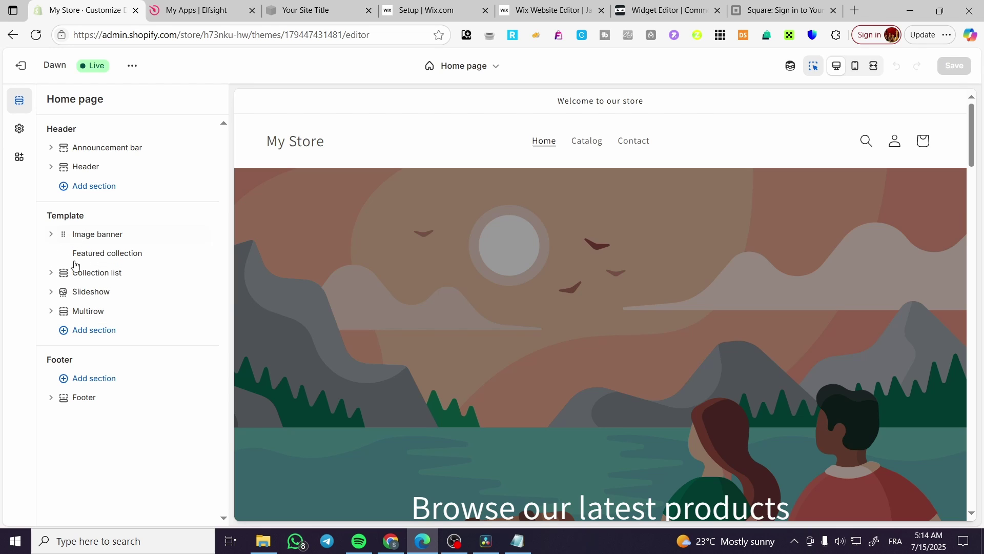
Add a Custom Liquid section to the home page and paste in the Elfsight embed code.
click(97, 332)
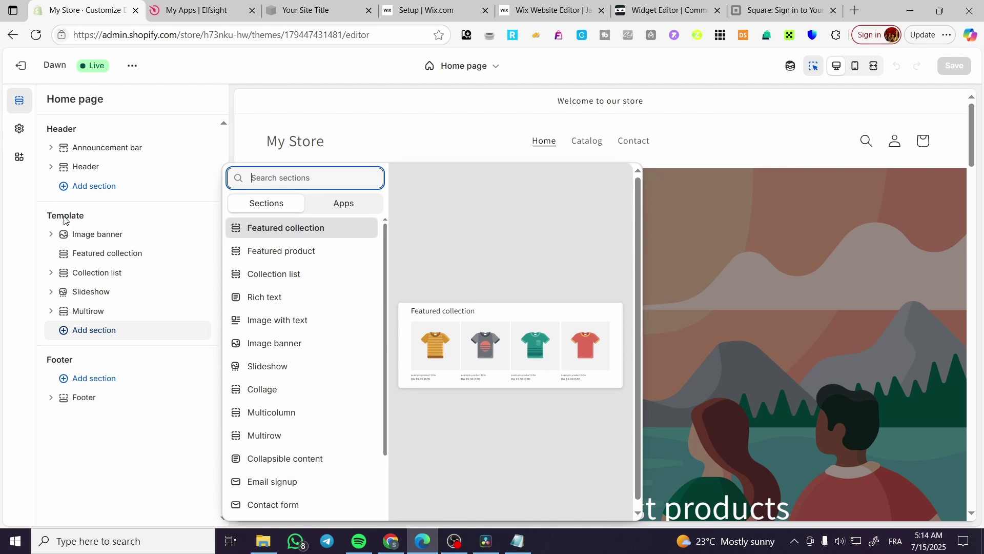
scroll(318, 419, down, 2)
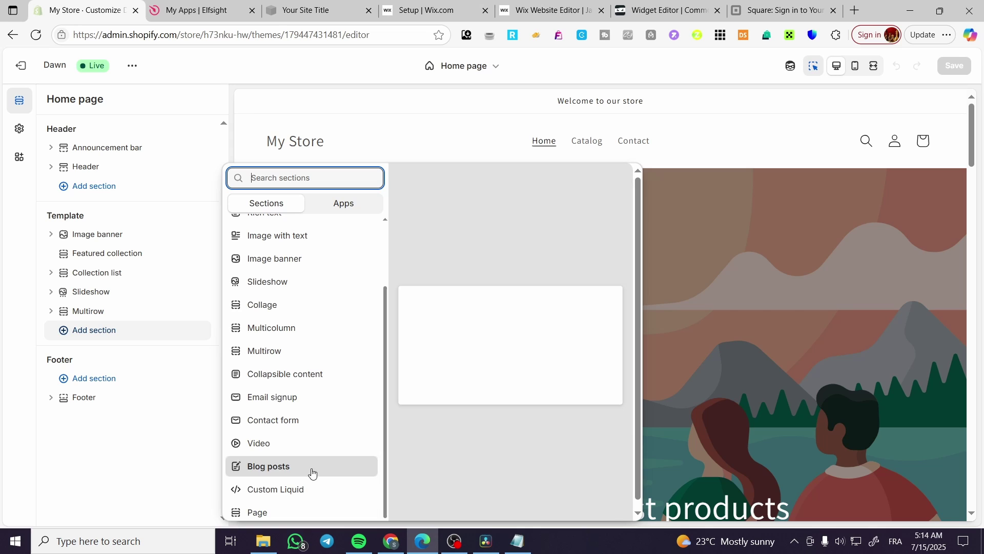
click(304, 488)
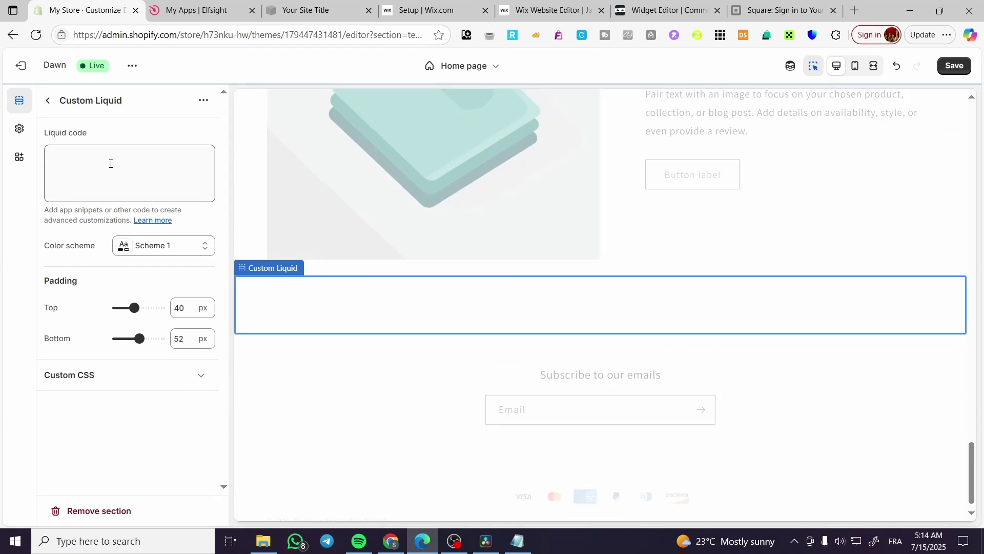
click(110, 163)
key(ctrl+v)
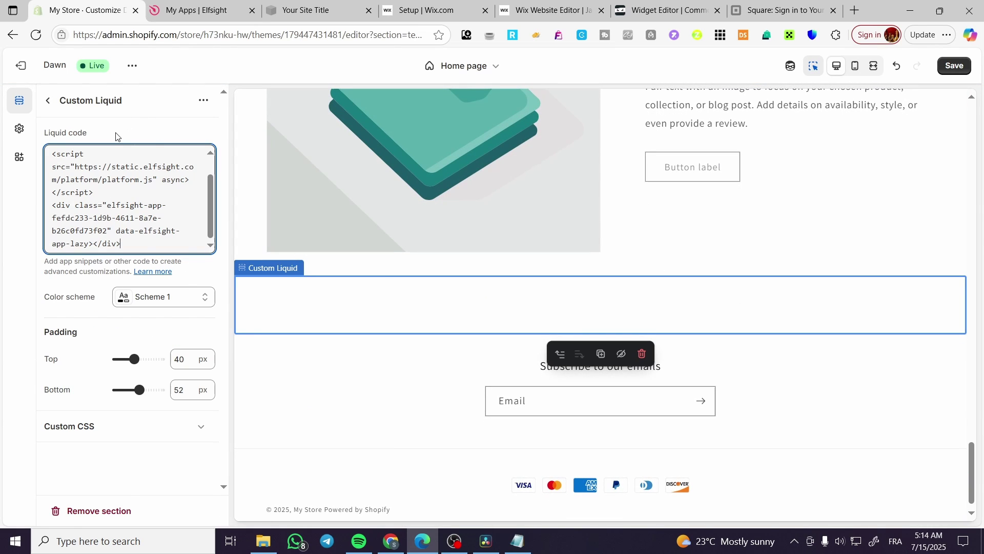
click(115, 136)
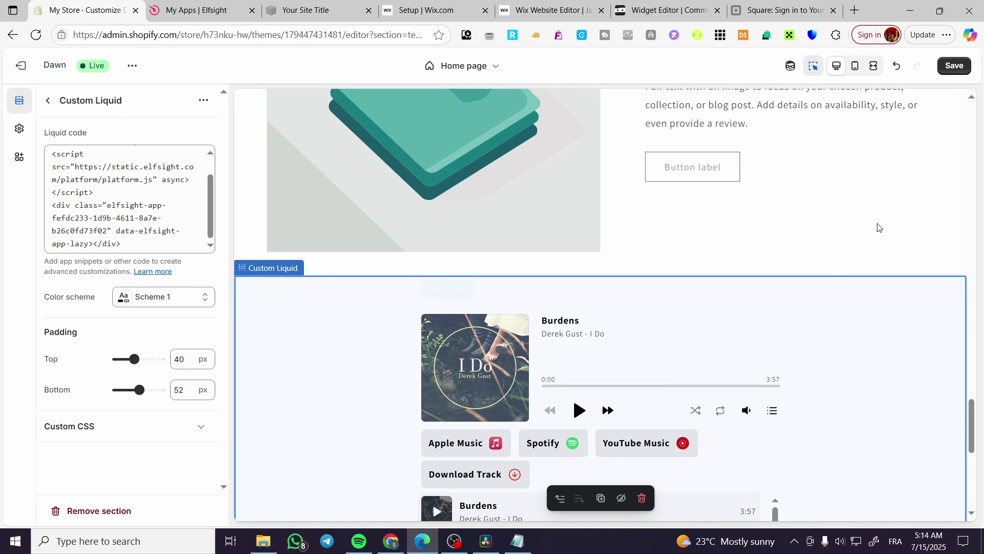
scroll(878, 228, down, 2)
scroll(670, 381, down, 2)
scroll(824, 334, down, 3)
scroll(824, 340, up, 3)
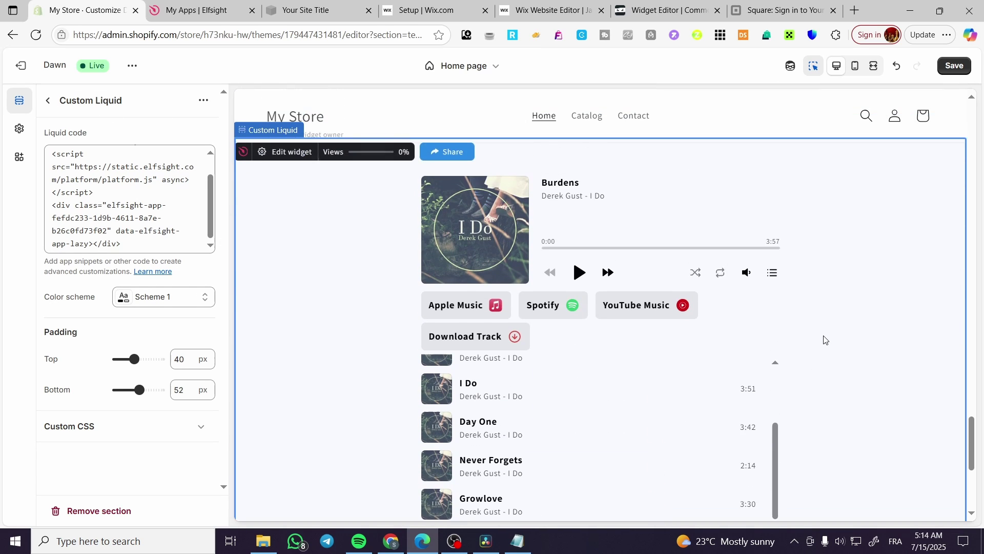
scroll(792, 341, down, 2)
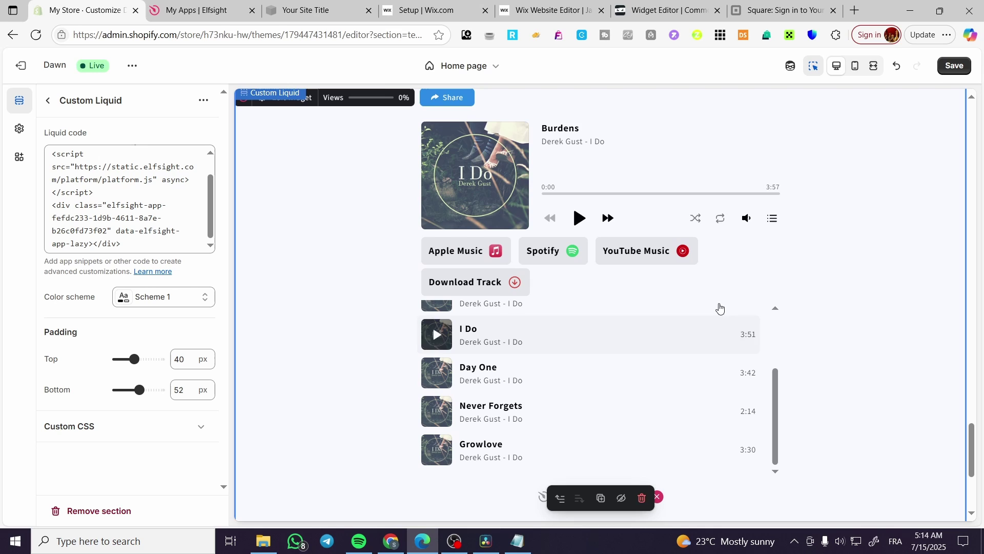
Select and delete all the Elfsight embed code in the Custom Liquid field.
click(171, 239)
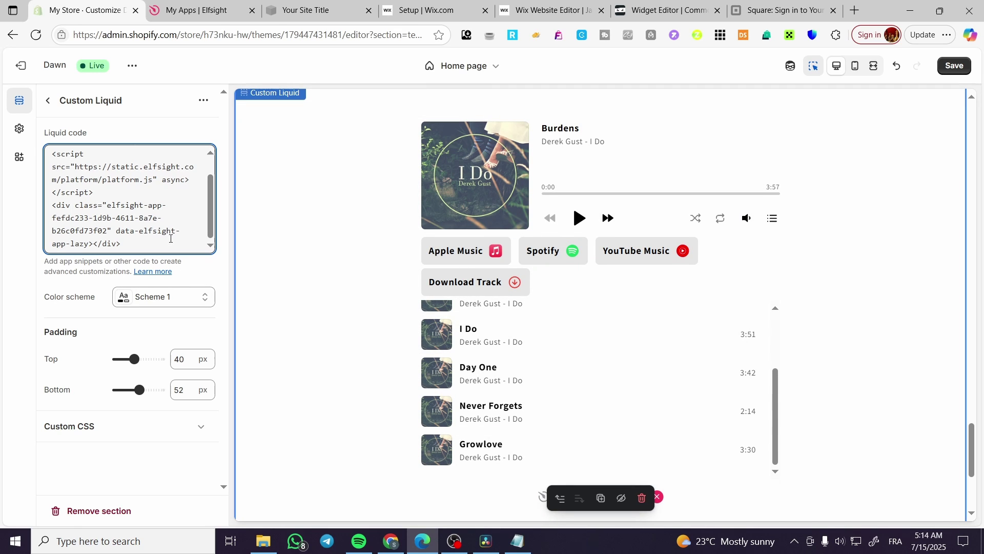
key(ctrl+a)
key(BackSpace)
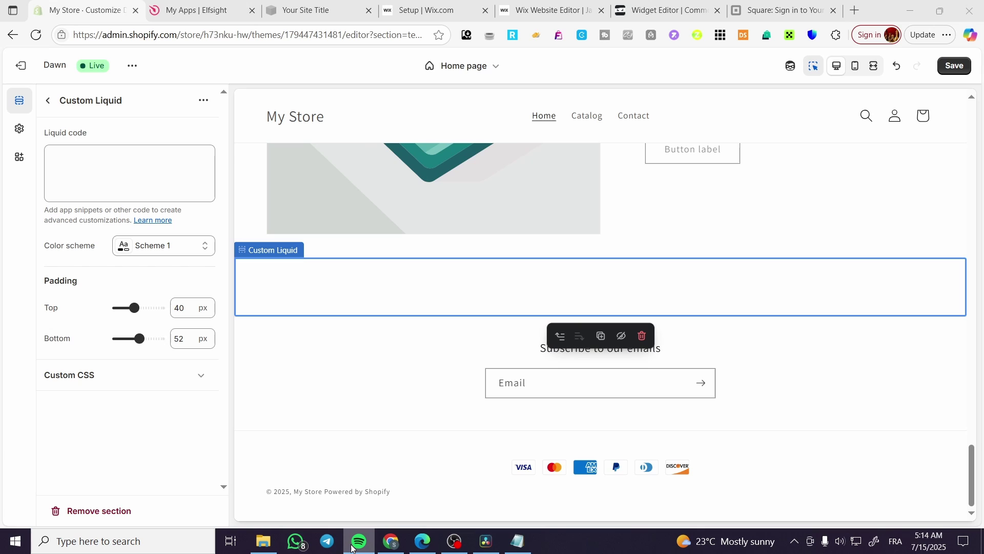
Open Spotify's Discover Weekly playlist and bring up its Embed playlist window.
right_click(352, 547)
click(351, 546)
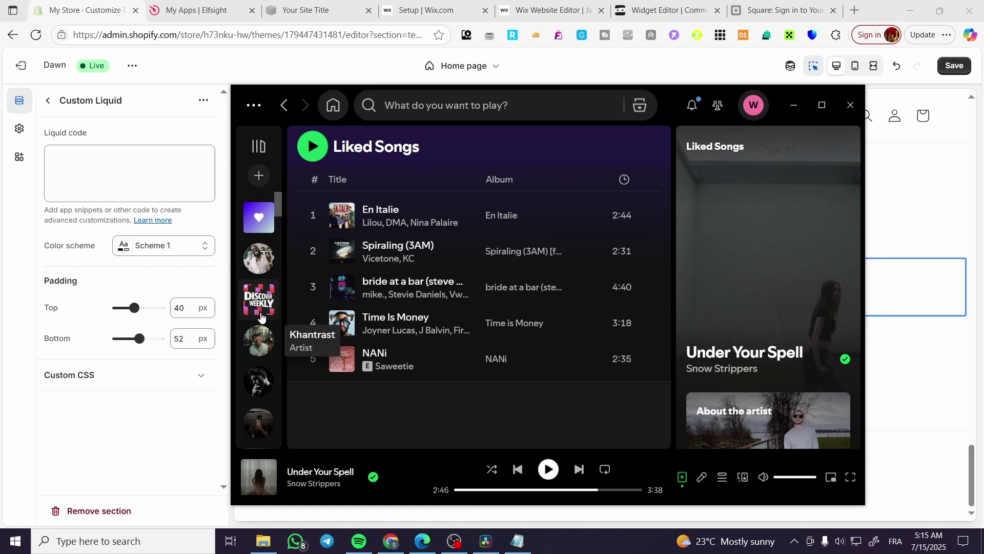
click(261, 301)
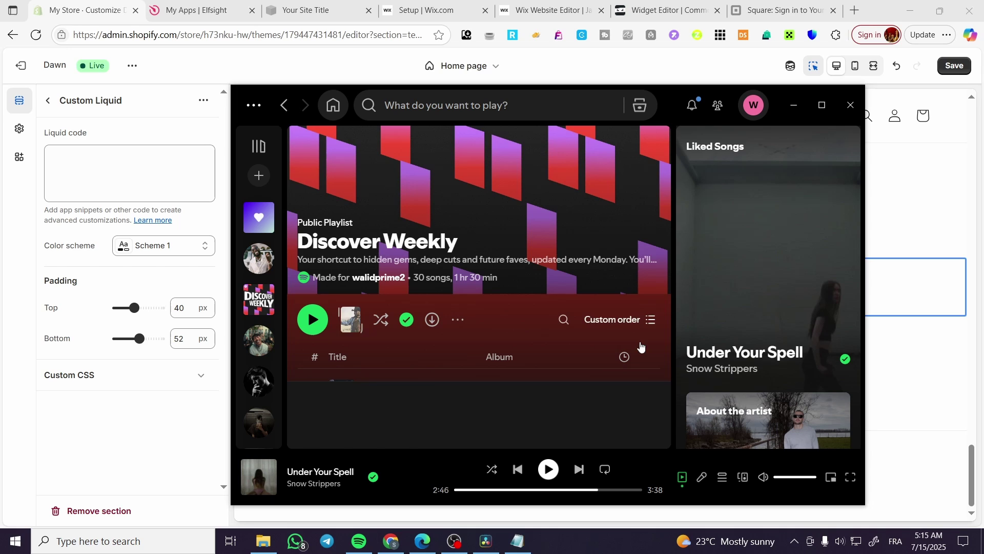
scroll(572, 235, down, 2)
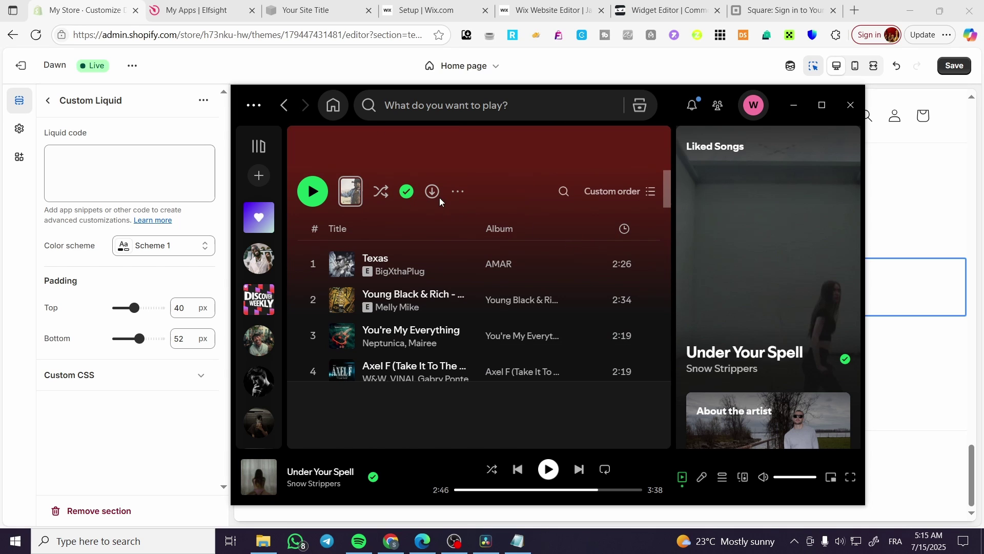
click(462, 192)
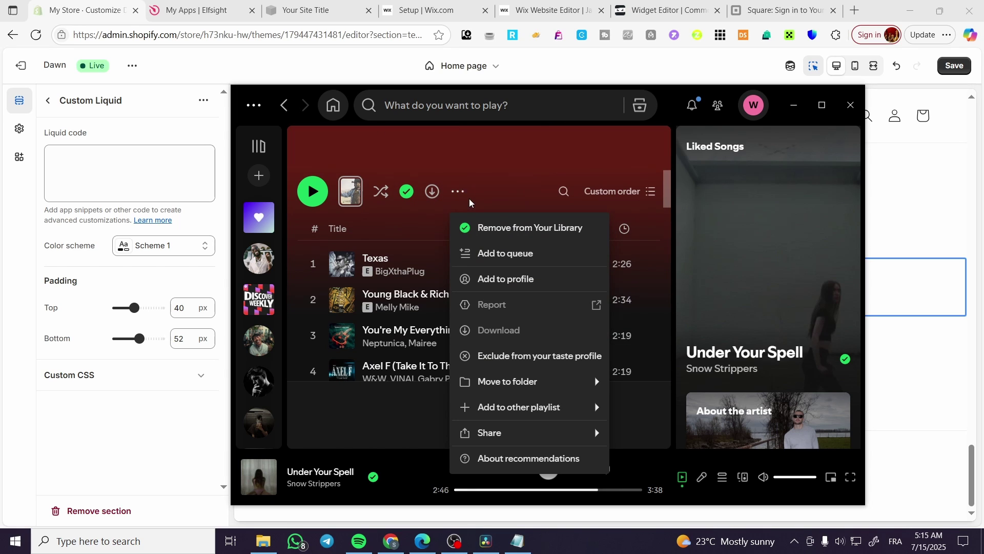
click(672, 462)
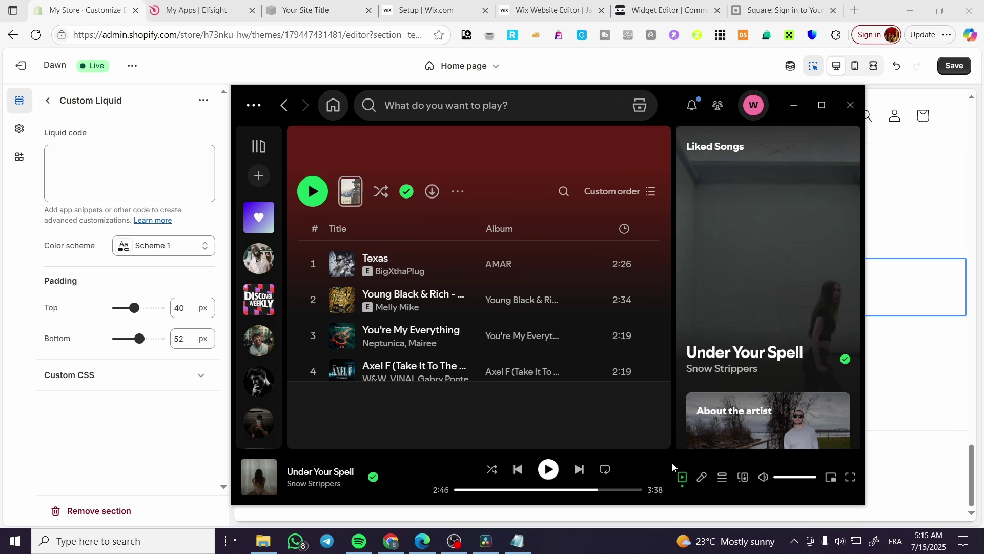
Copy the Discover Weekly embed code at Normal (352px) size and close the dialog.
click(625, 151)
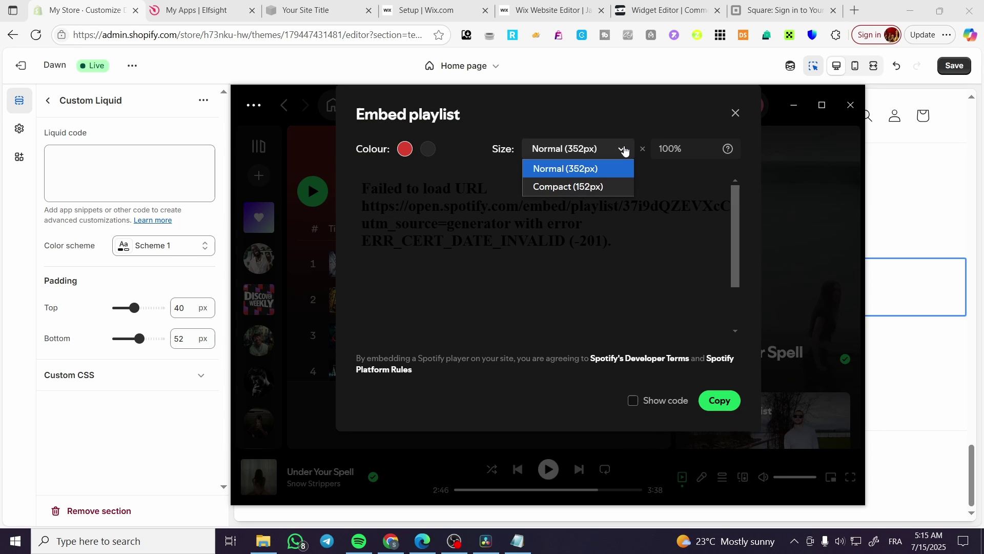
click(624, 151)
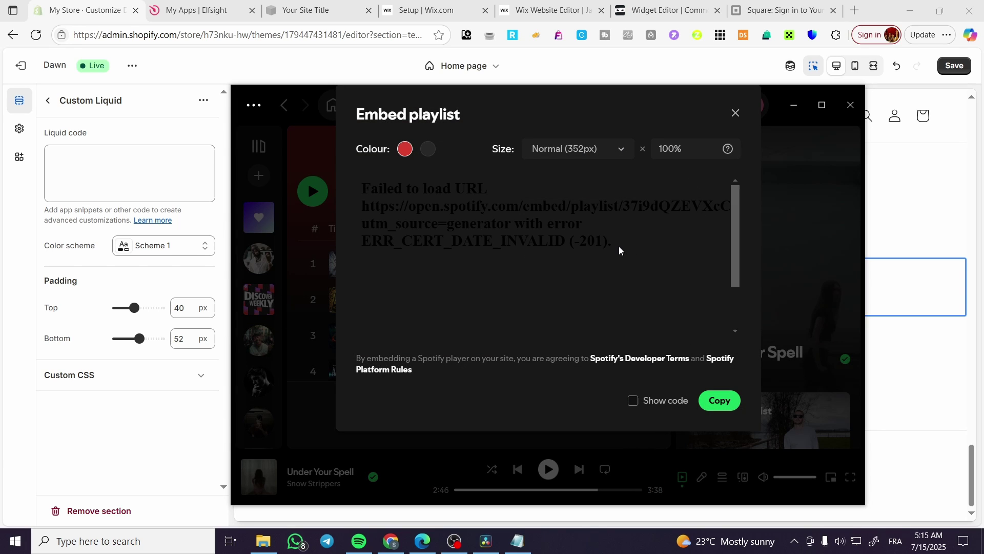
click(727, 403)
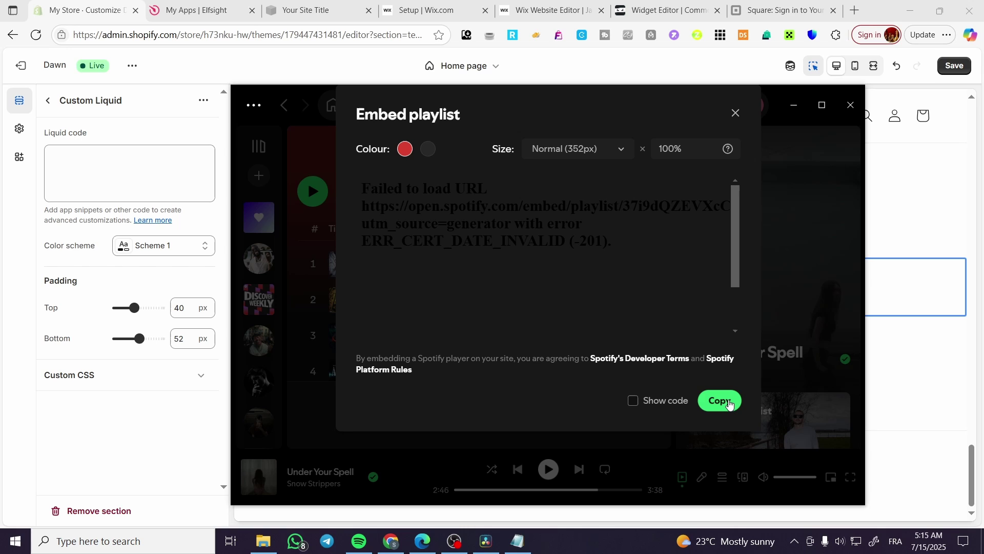
click(727, 402)
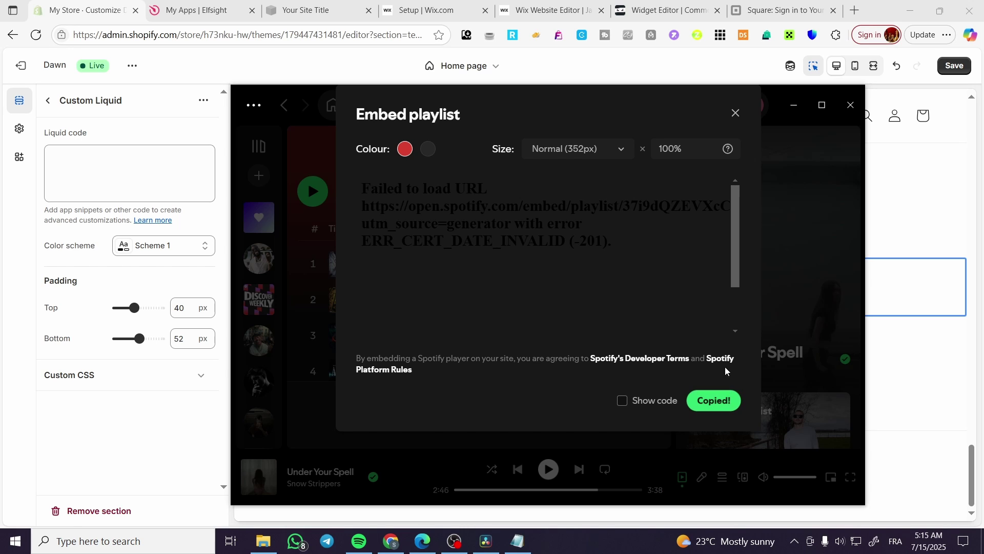
click(736, 113)
Paste the Spotify iframe into the Custom Liquid field and save the home page.
click(111, 190)
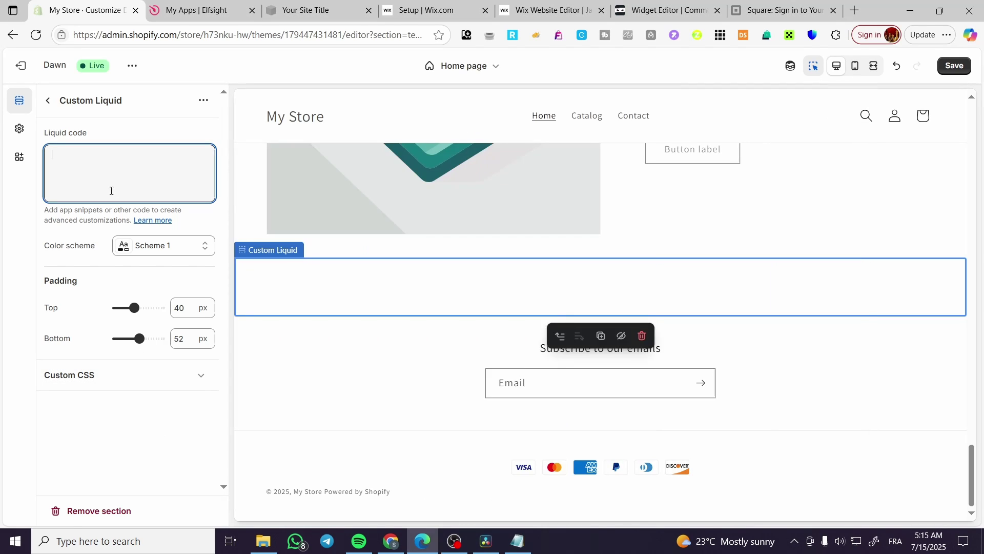
key(ctrl+v)
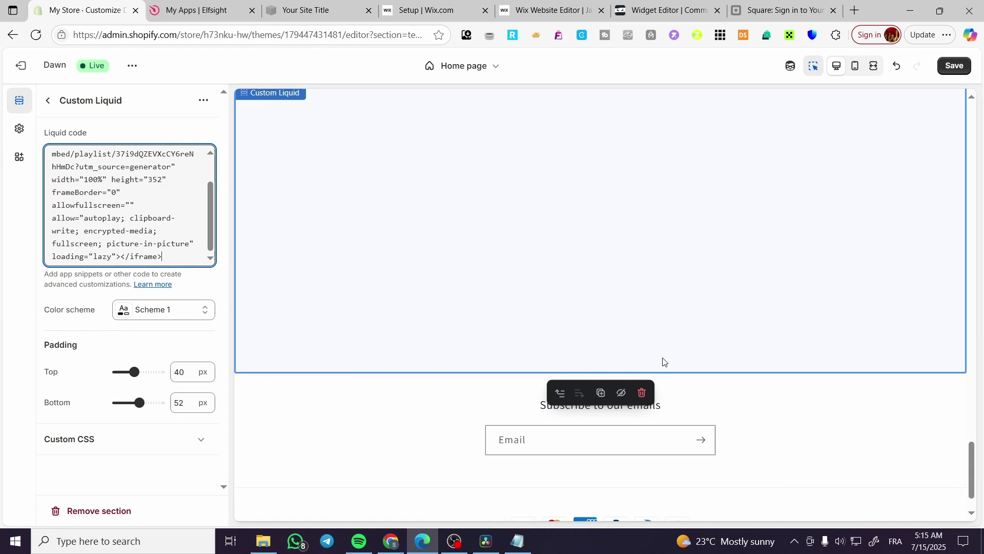
scroll(663, 362, up, 1)
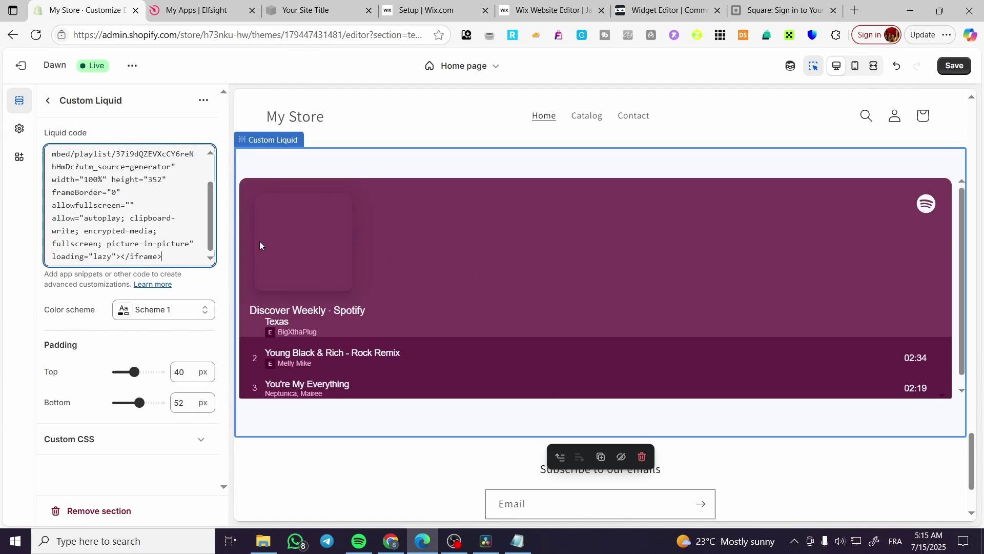
scroll(761, 296, down, 2)
scroll(761, 296, up, 1)
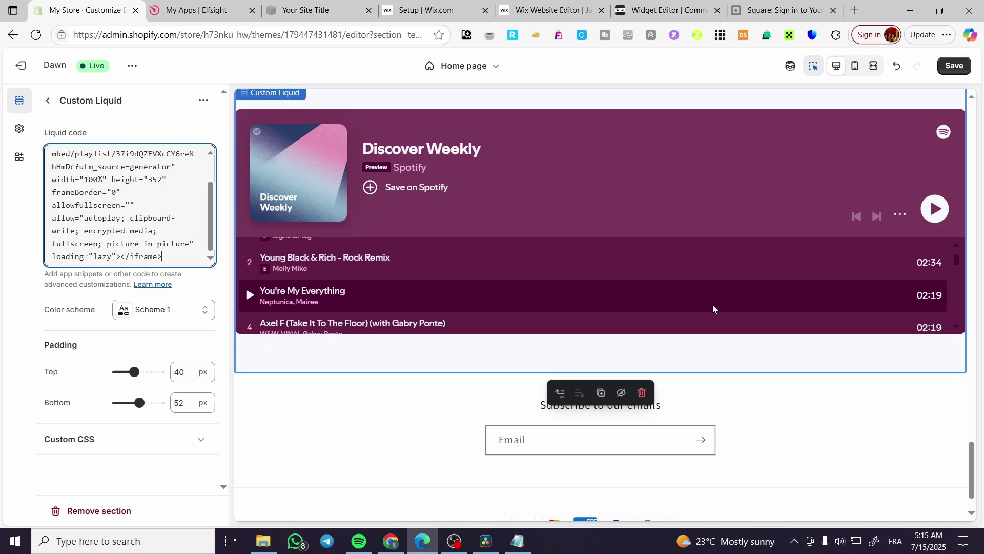
scroll(713, 305, up, 1)
scroll(458, 239, up, 2)
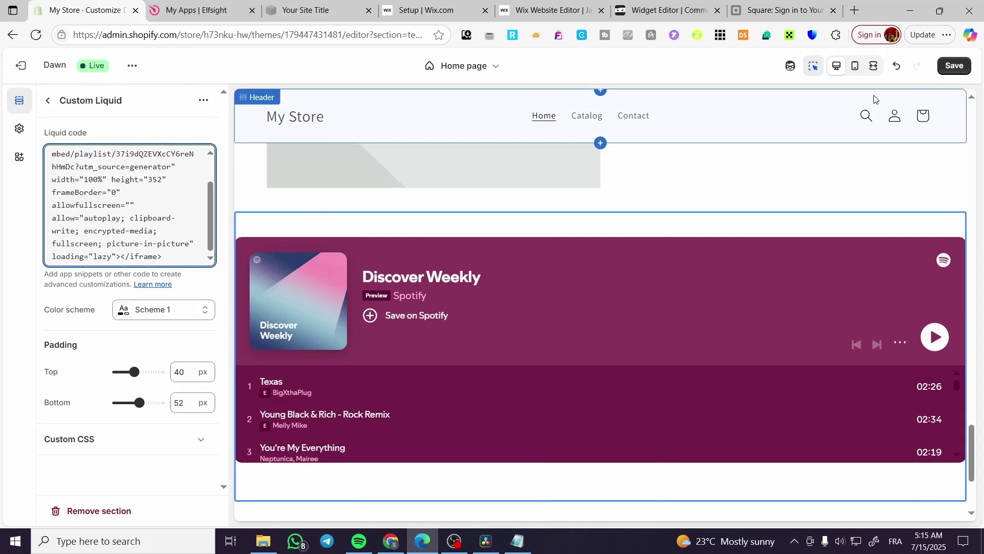
click(953, 66)
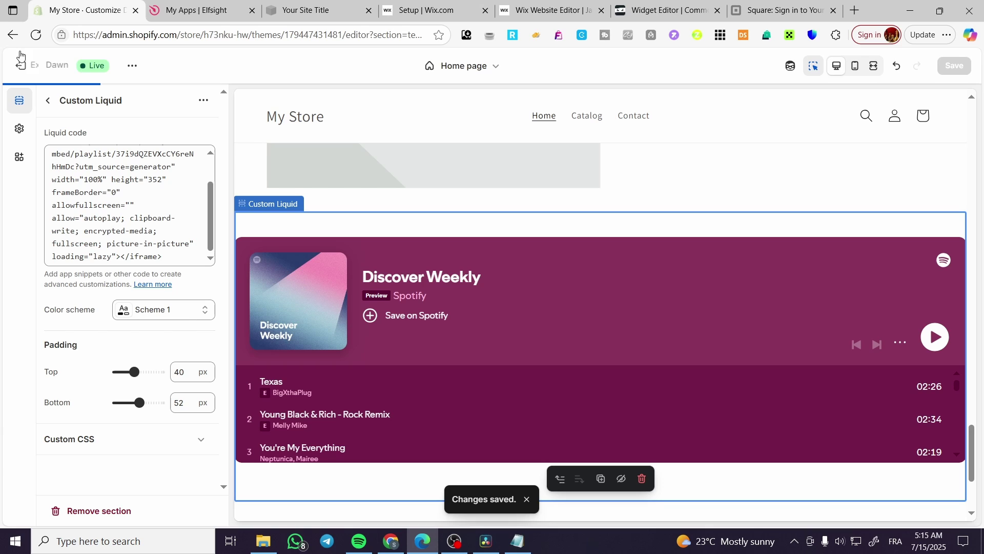
Exit the theme editor to the admin Home page and start a search for 'audio player'.
click(21, 65)
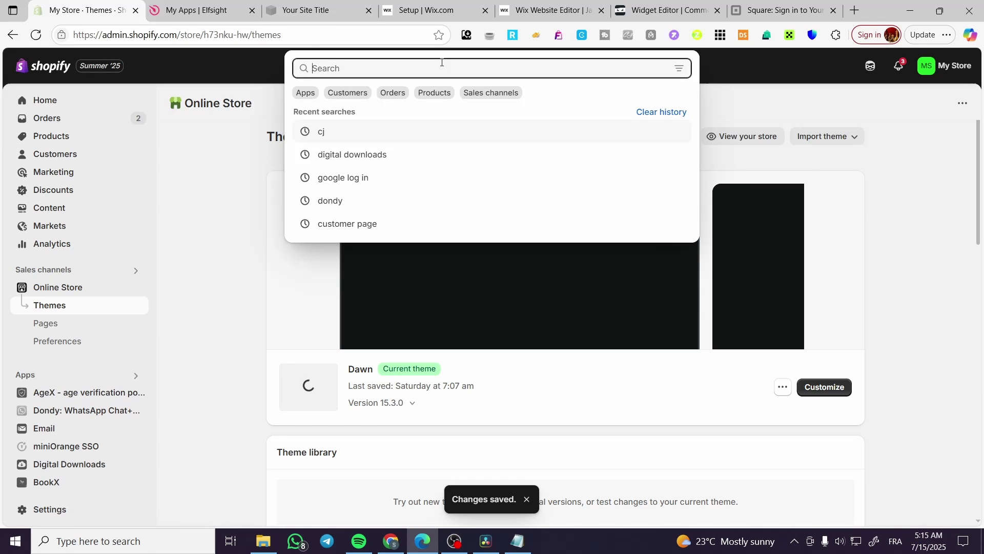
click(73, 101)
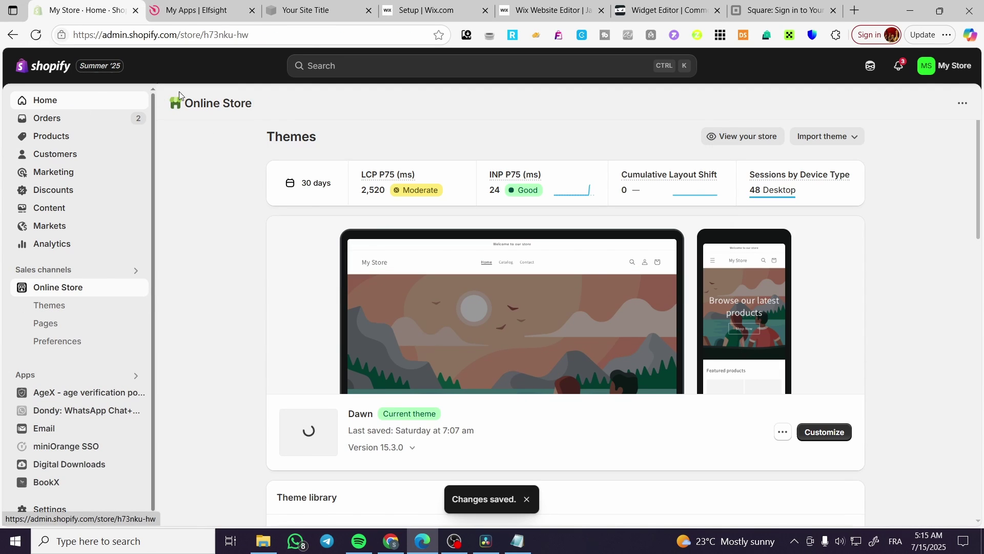
click(385, 65)
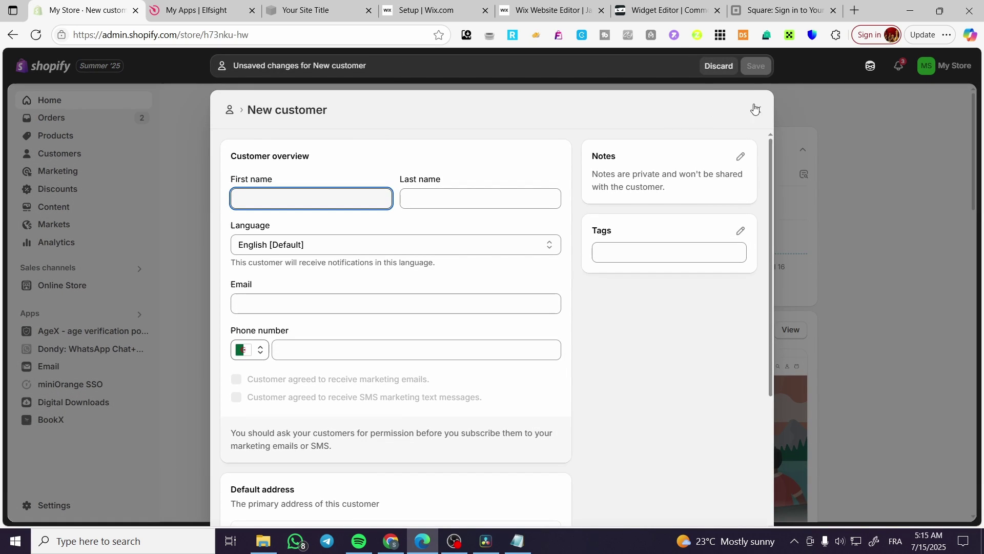
click(755, 109)
text(a)
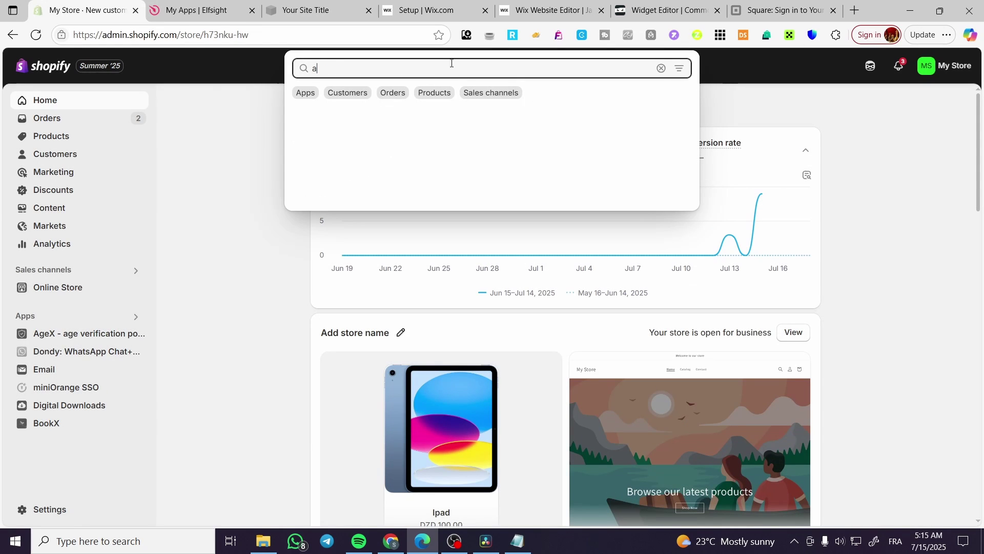
text(udio)
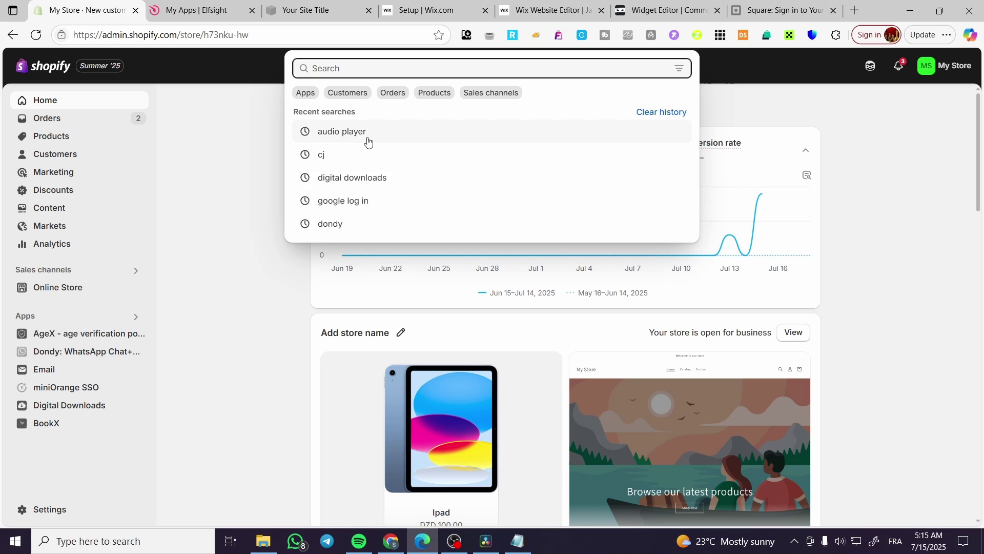
Rerun the 'audio player' App Store search, then close the App Store and Elfsight tabs.
click(368, 138)
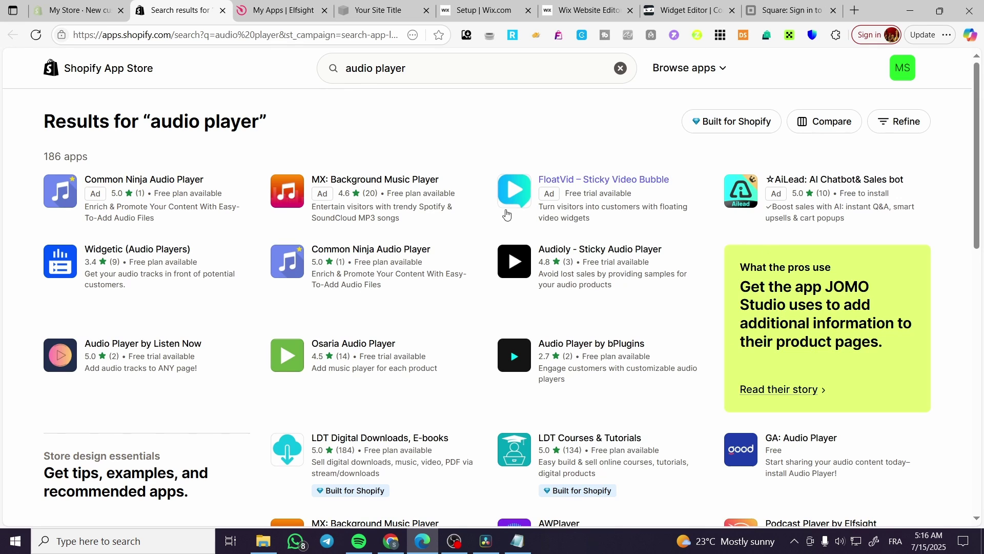
scroll(477, 220, down, 4)
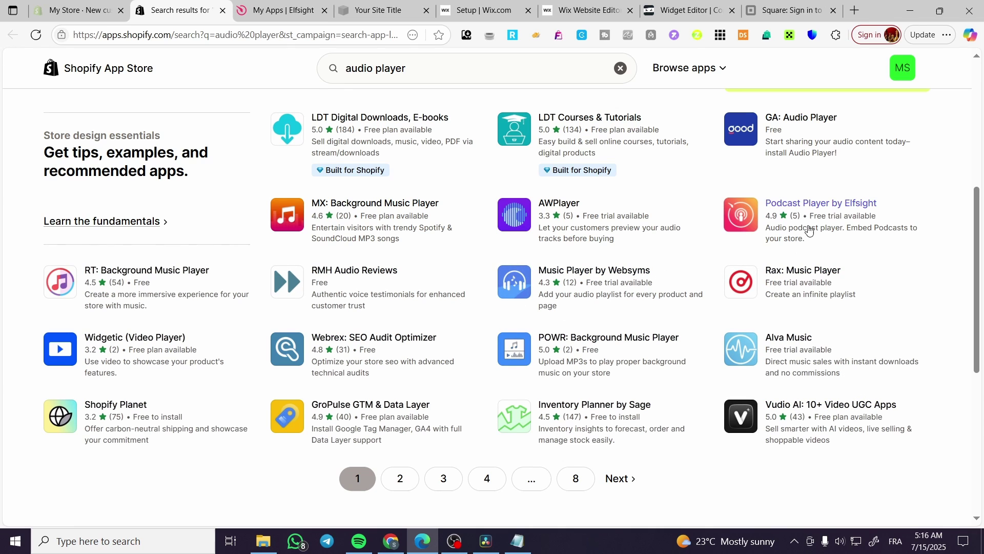
scroll(305, 313, up, 4)
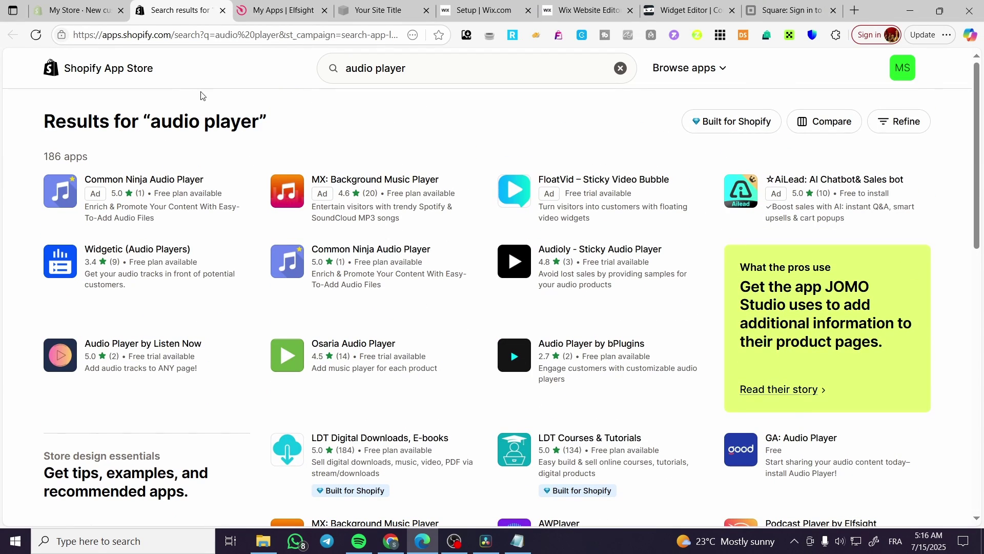
click(222, 10)
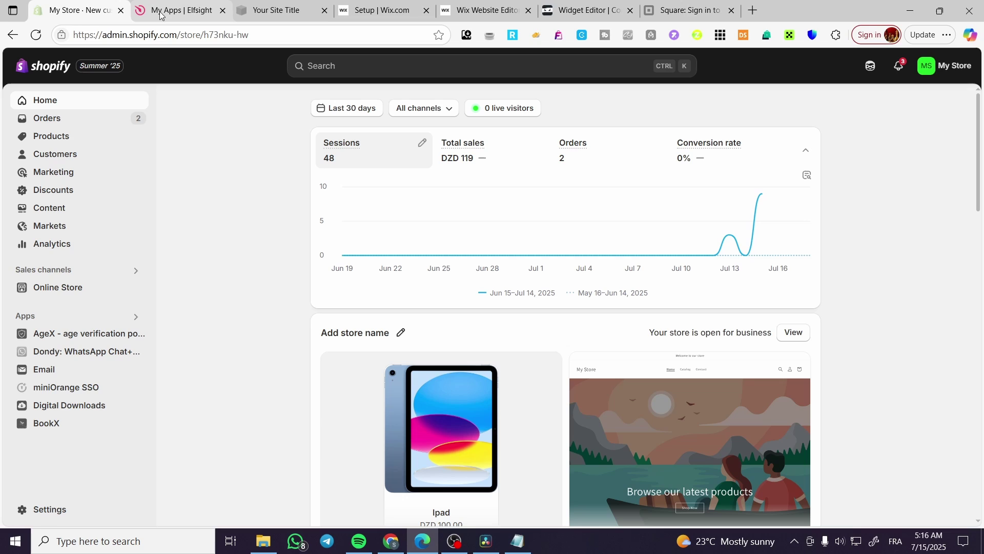
click(223, 10)
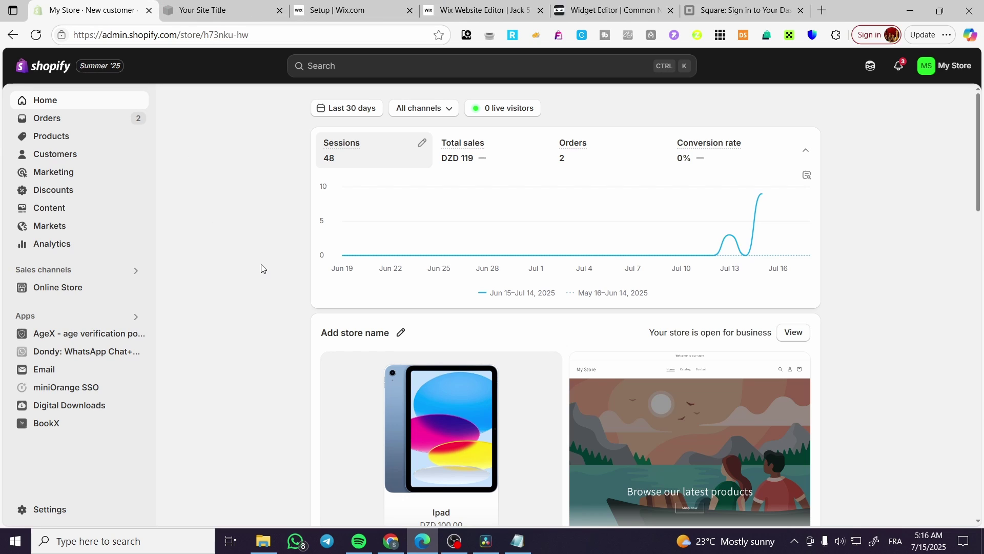